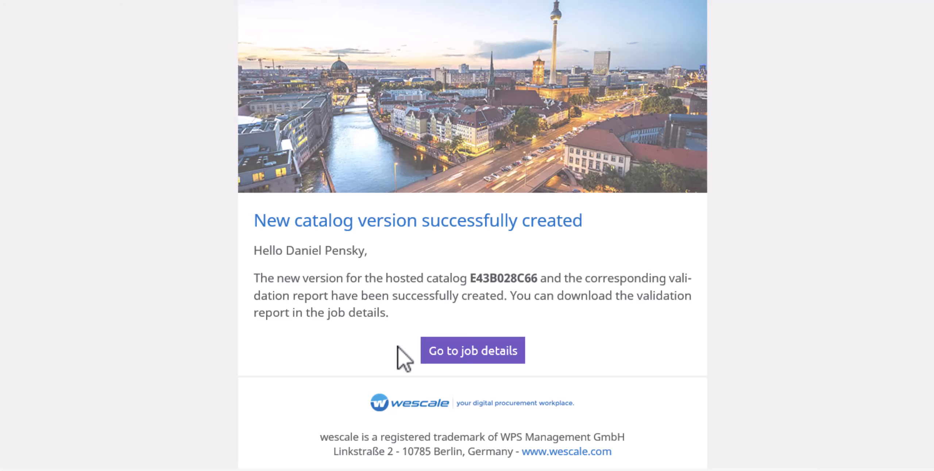
Open the job details of the new hosted catalog version from the notification email and review them.
click(460, 357)
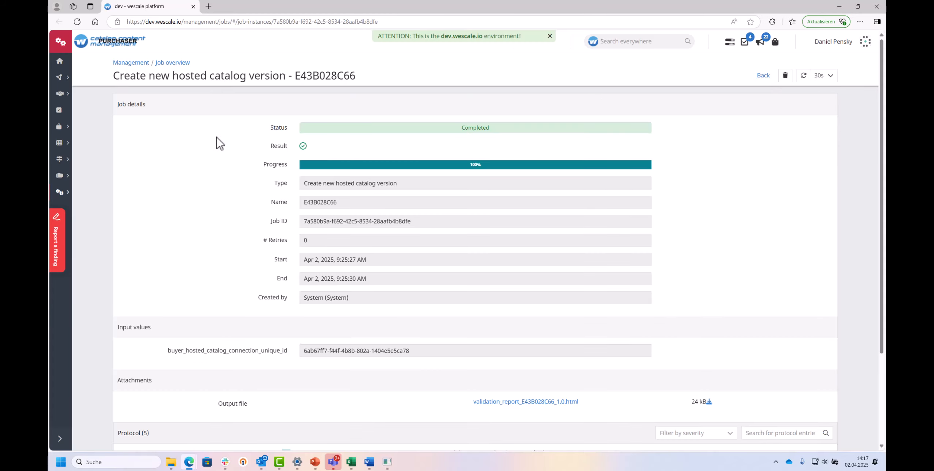
scroll(252, 161, down, 3)
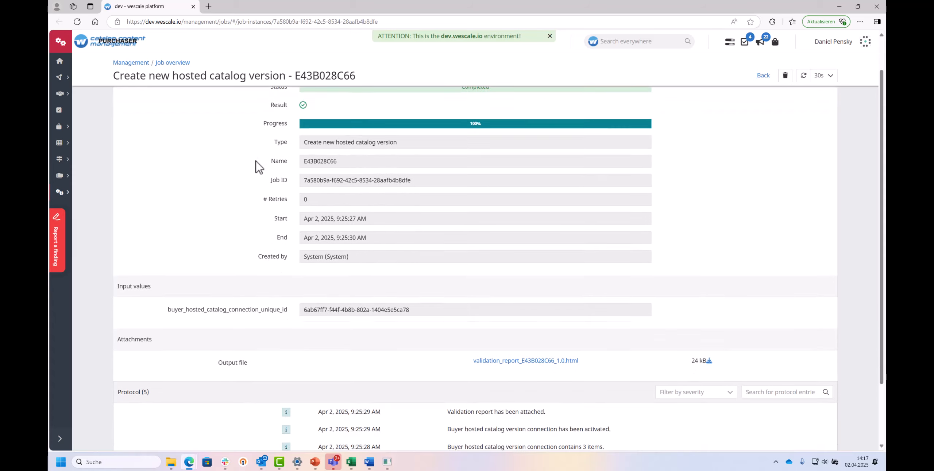
scroll(259, 165, up, 3)
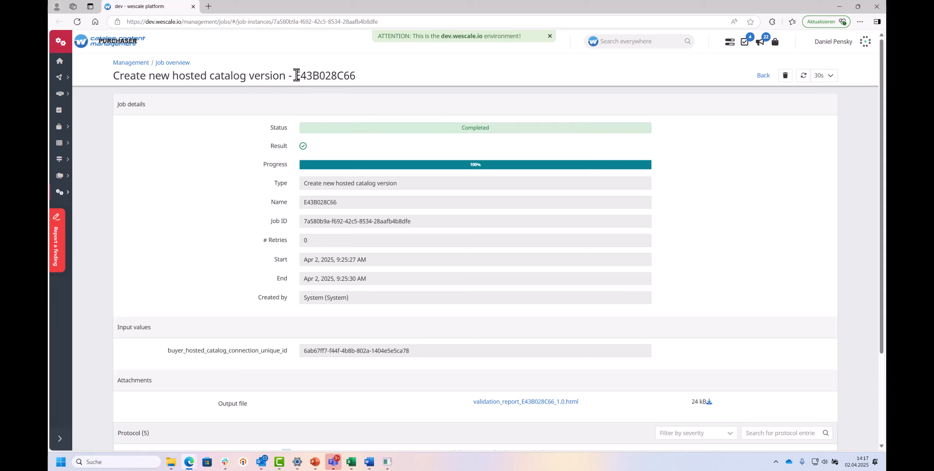
Copy the catalog ID E43B028C66 from the job title and search for it among the hosted catalog connections.
drag(296, 75, 359, 79)
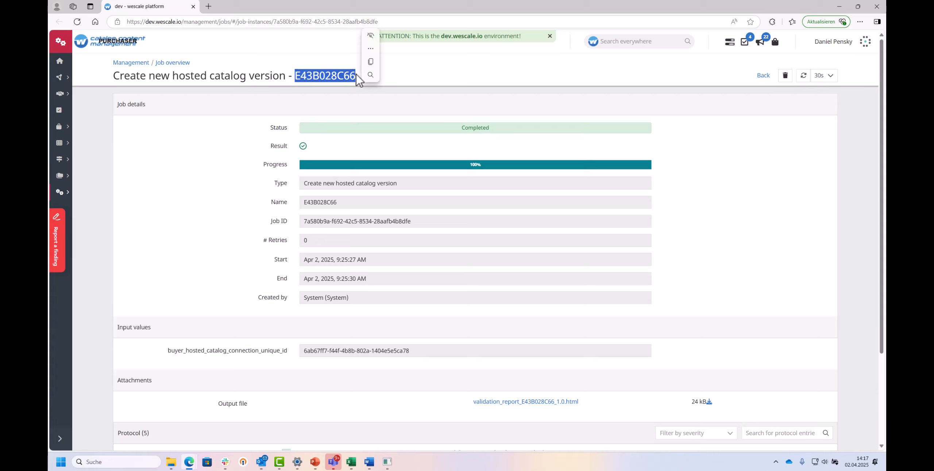
click(370, 63)
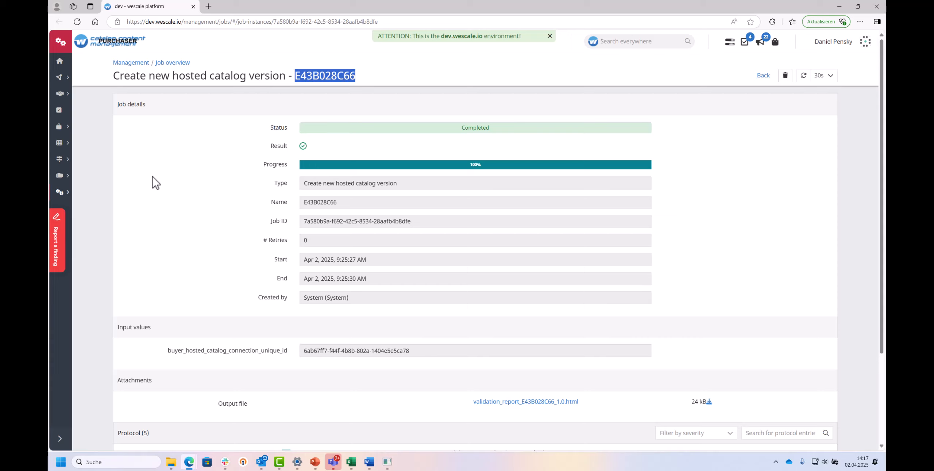
mouse_move(67, 199)
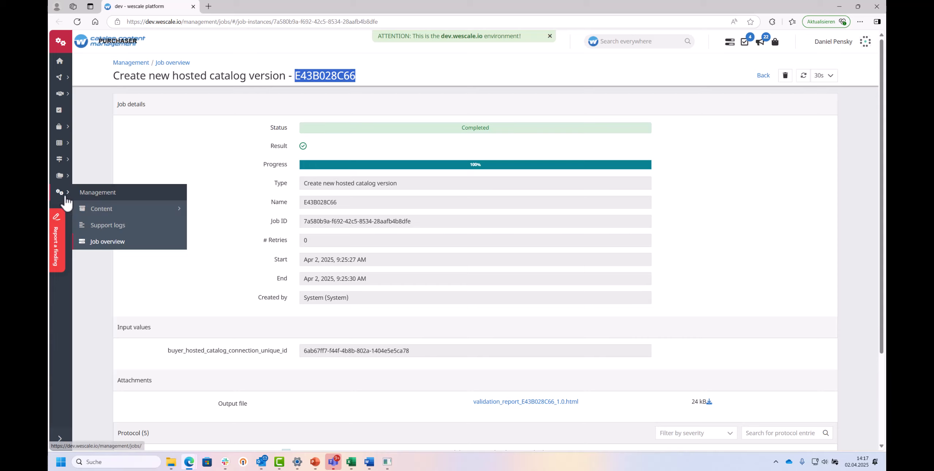
click(93, 215)
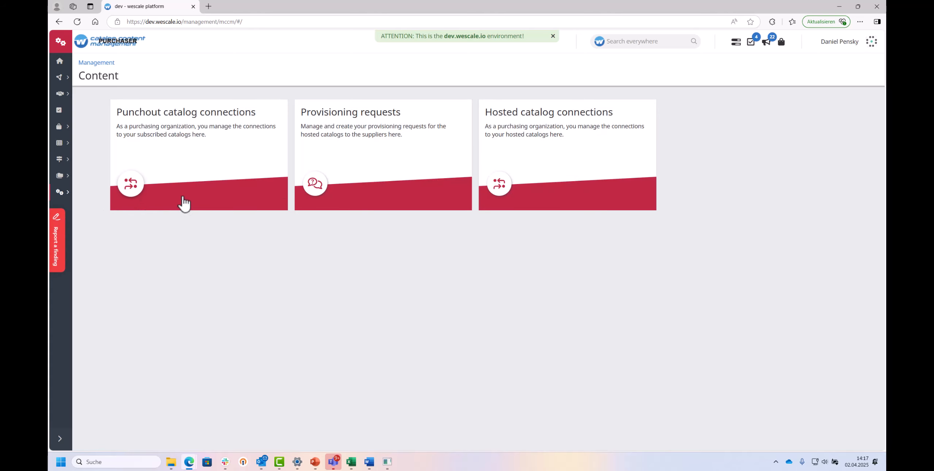
click(528, 146)
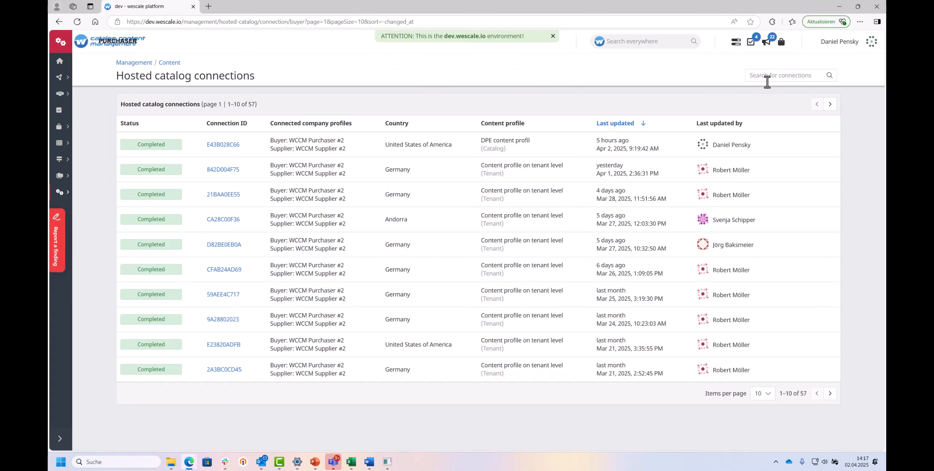
click(769, 77)
key(ctrl+v)
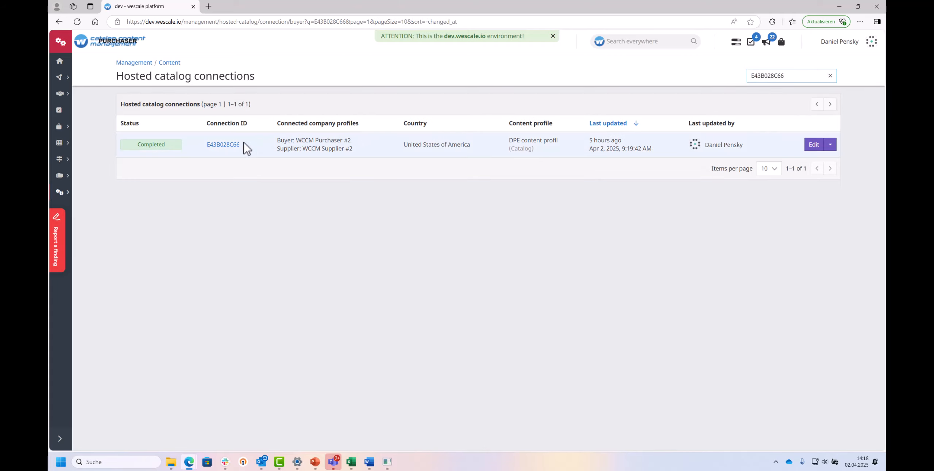
Open connection E43B028C66 and view its catalog versions.
click(224, 147)
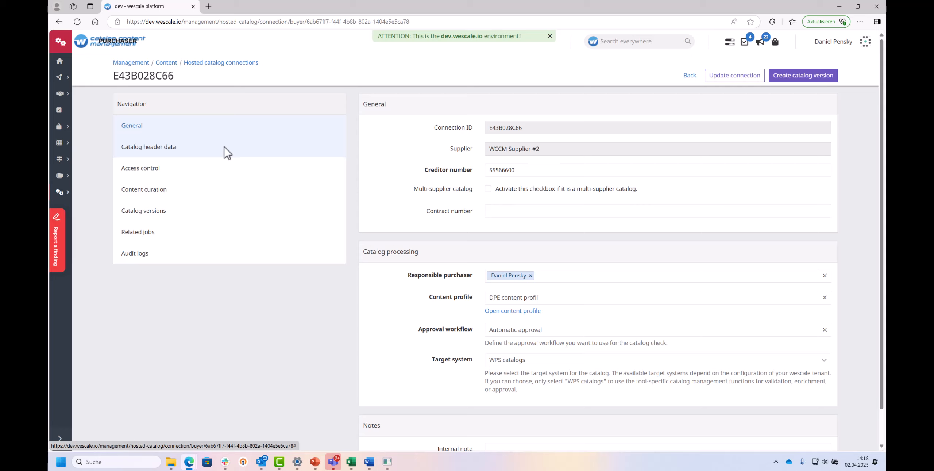
click(183, 218)
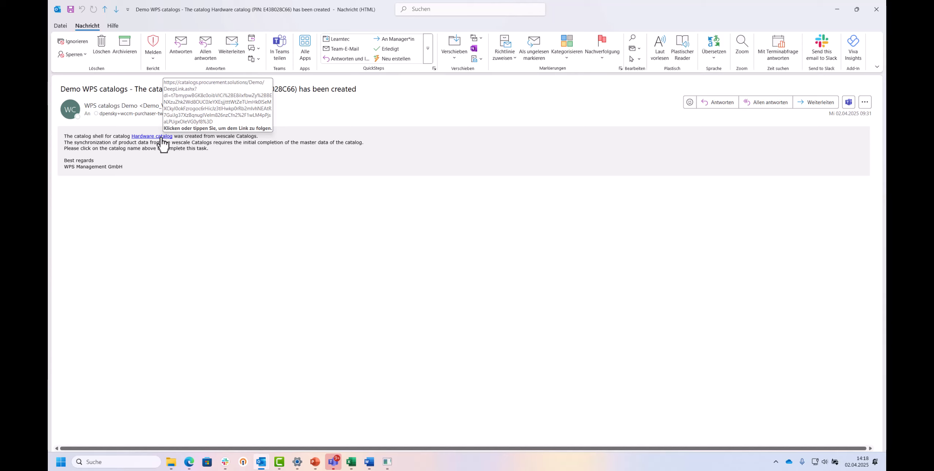
Follow the Hardware catalog link from the catalog-created email and open the new wescale catalogs awaiting completion.
click(161, 137)
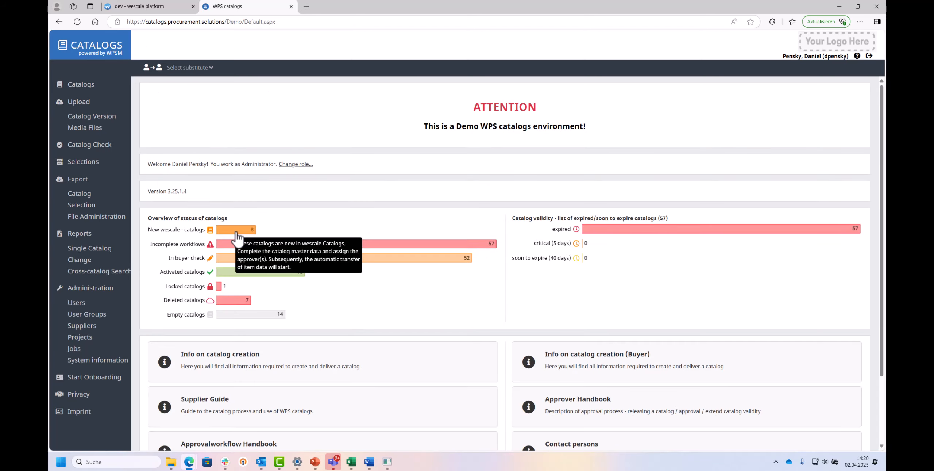
click(236, 236)
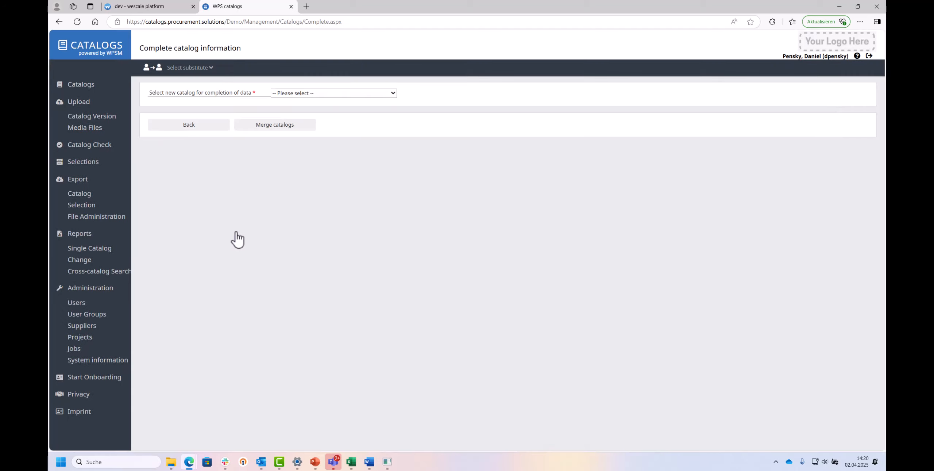
Select the Hardware catalog for data completion and set its supplier to dpe (1661).
click(393, 94)
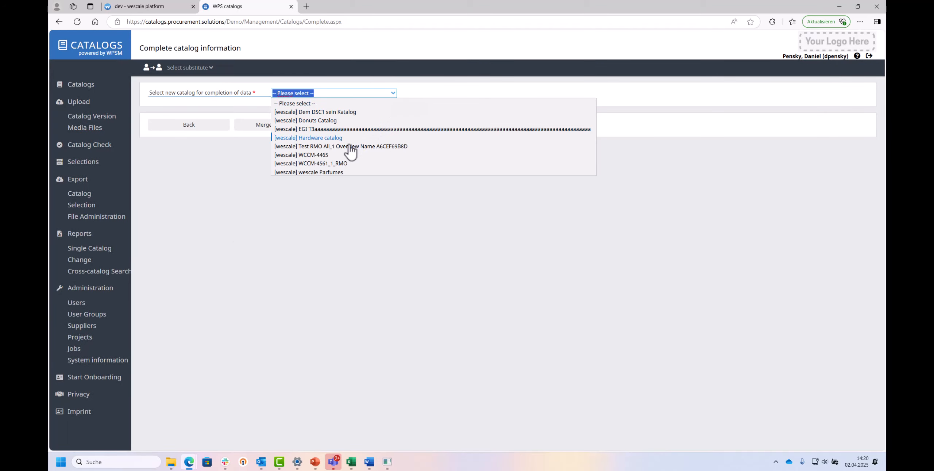
click(323, 138)
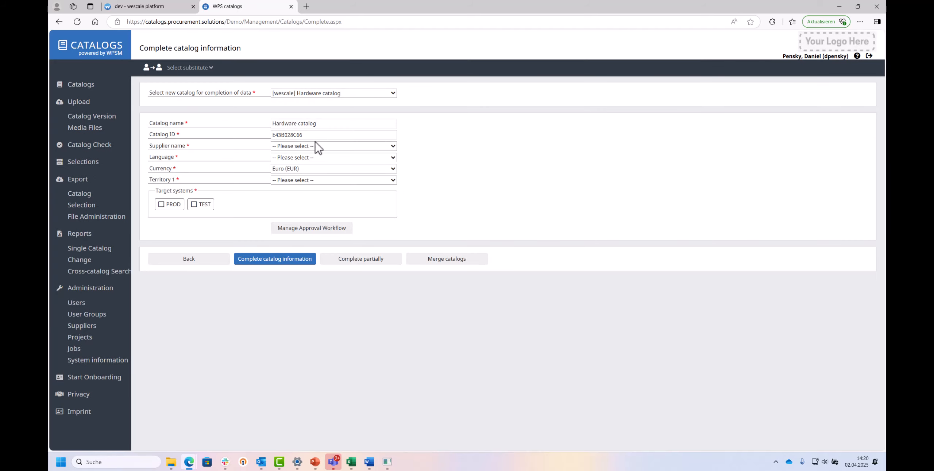
click(316, 146)
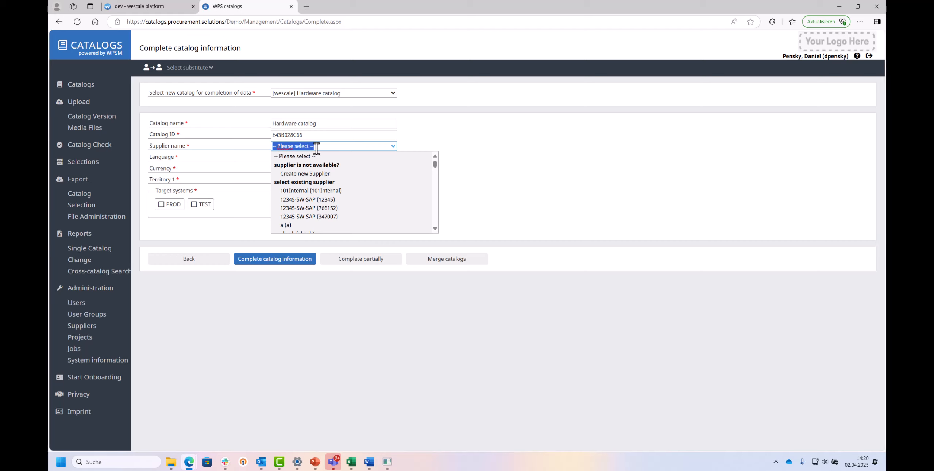
text(dpe)
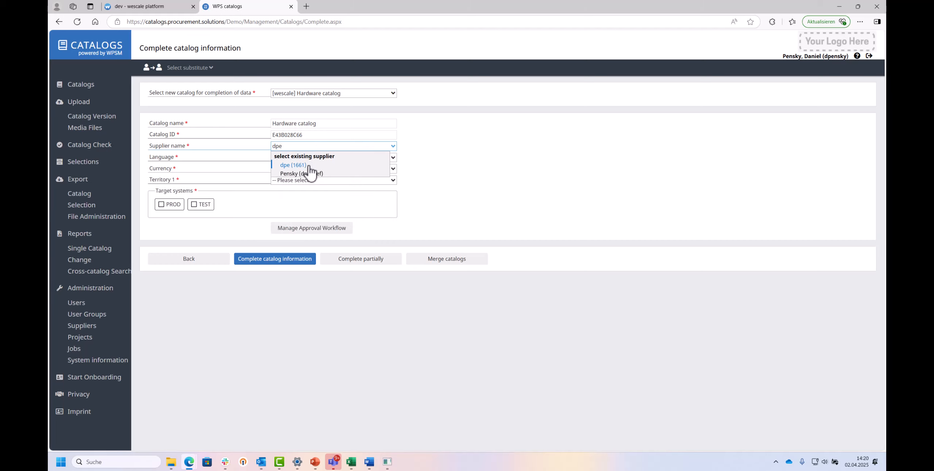
click(294, 165)
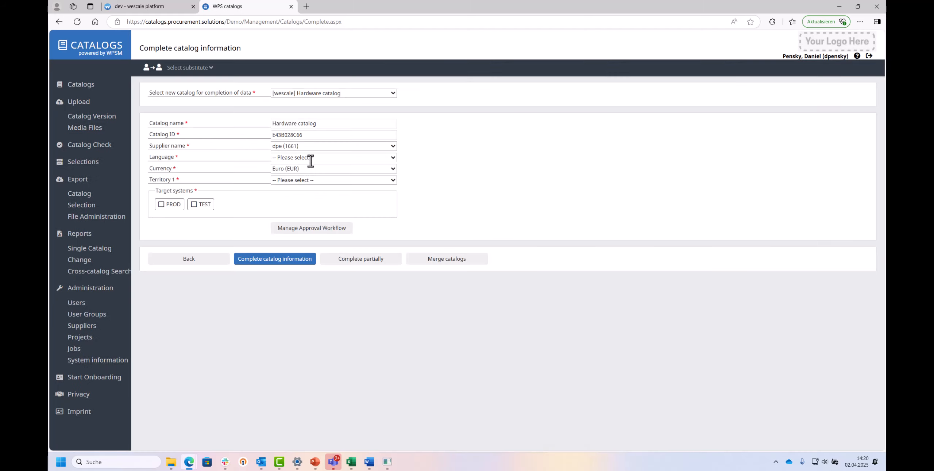
Set the catalog's language to German and its territory to United States of America.
click(311, 160)
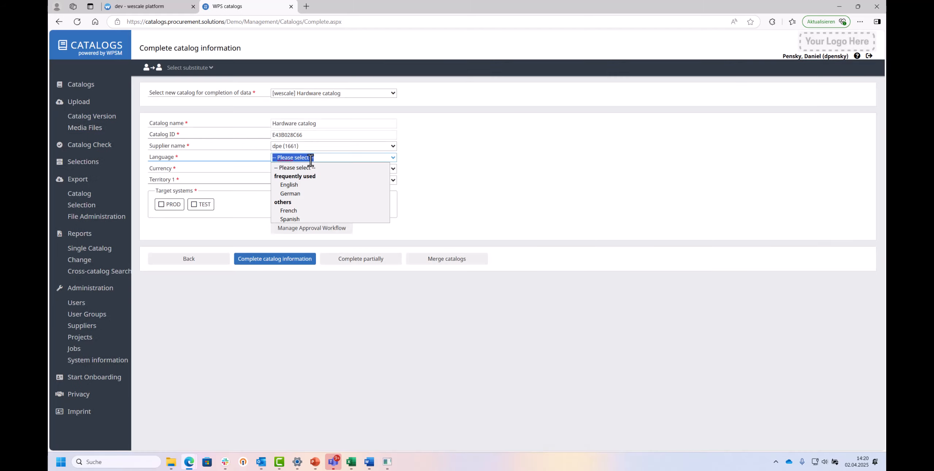
click(292, 193)
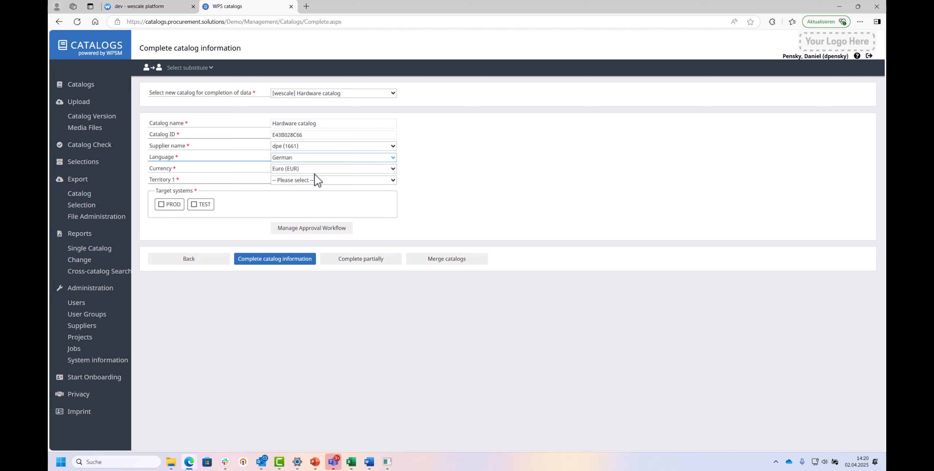
click(318, 180)
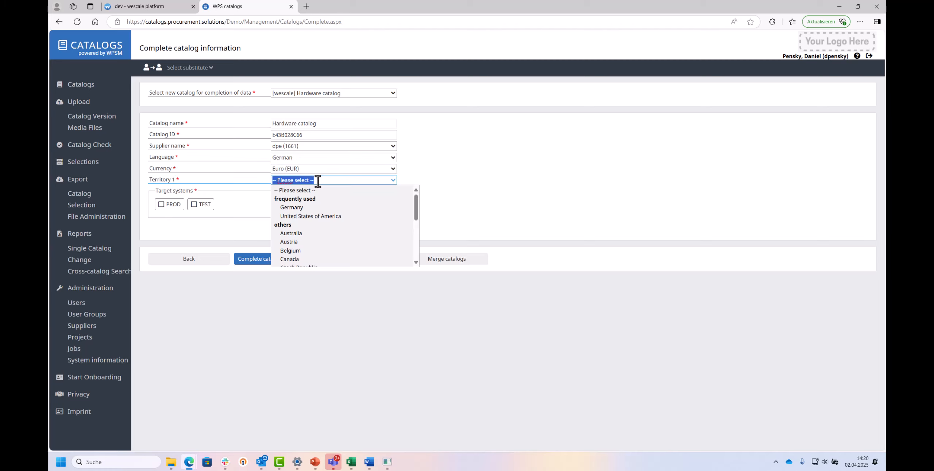
click(300, 217)
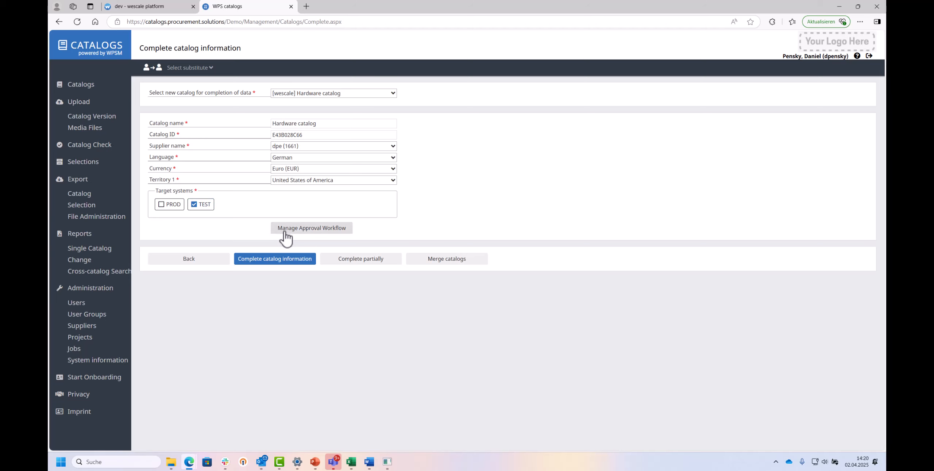
In the catalog's approval workflow, add your own user as approver of the Approval step and save it.
click(301, 230)
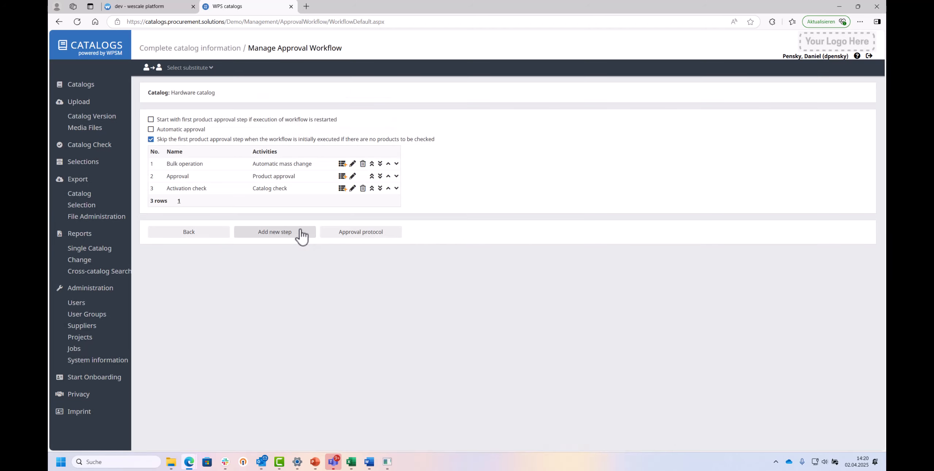
click(353, 176)
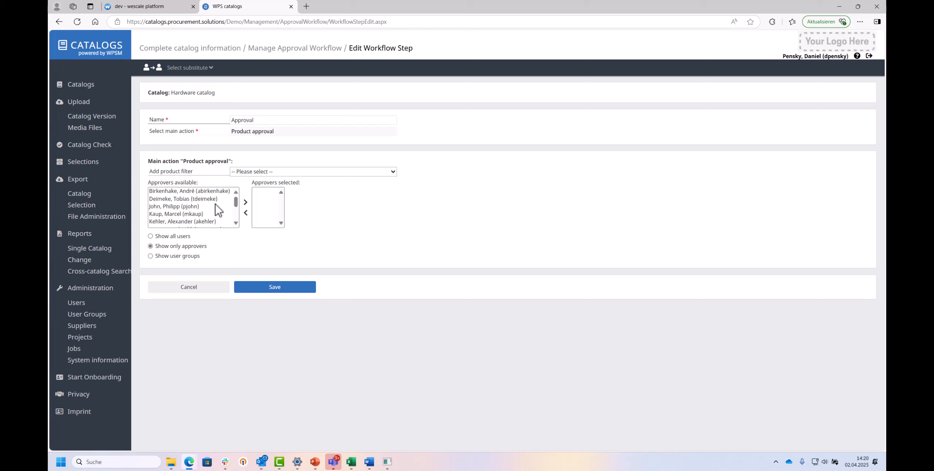
click(213, 205)
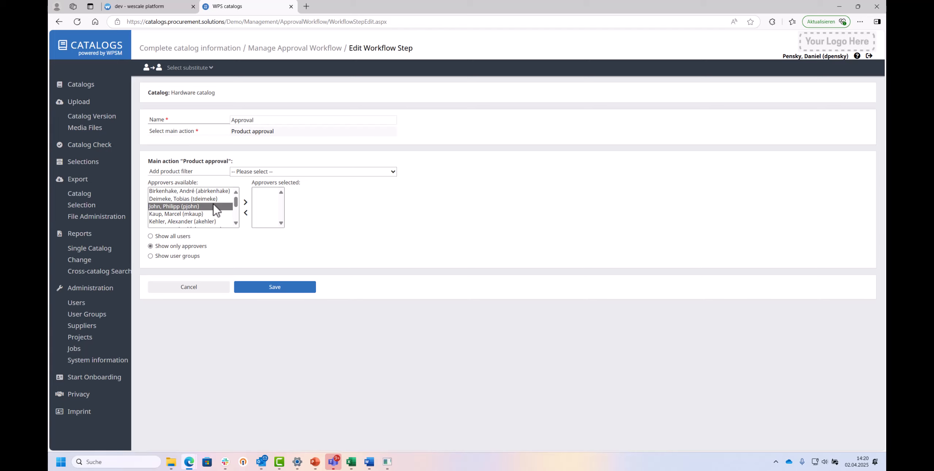
key(Down)
key(Down)
key(Down)
key(Down)
scroll(216, 210, down, 1)
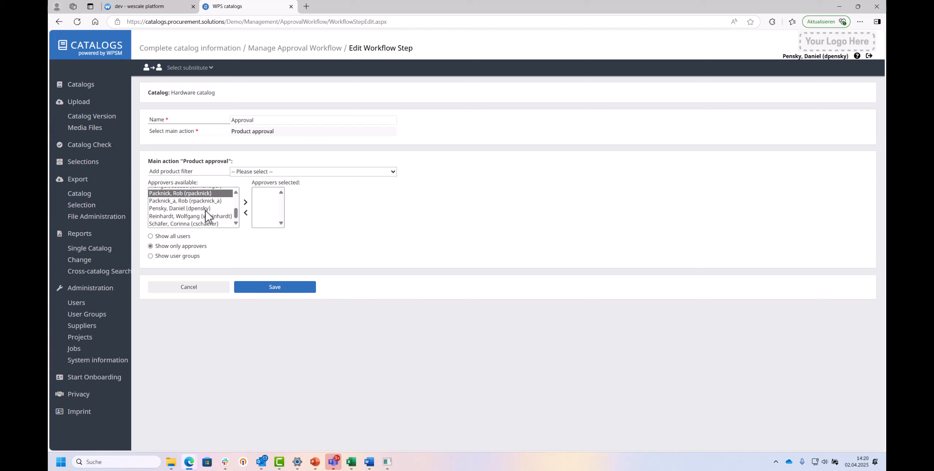
click(211, 208)
click(245, 203)
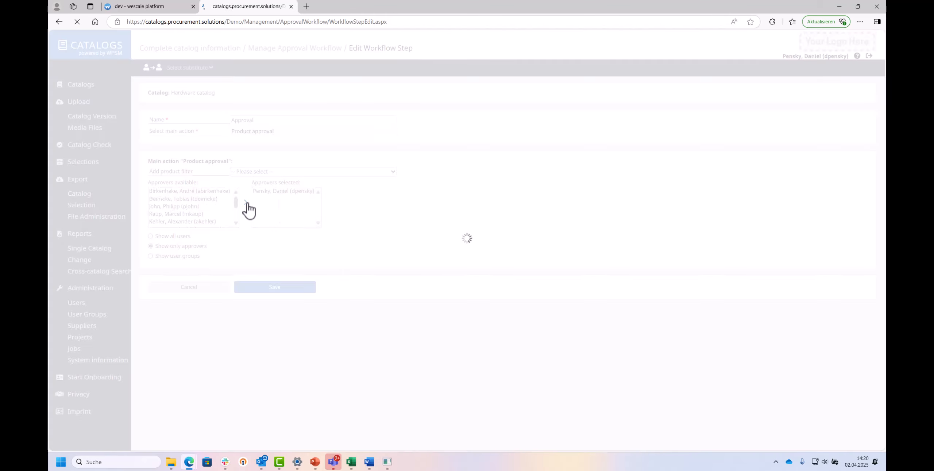
click(268, 289)
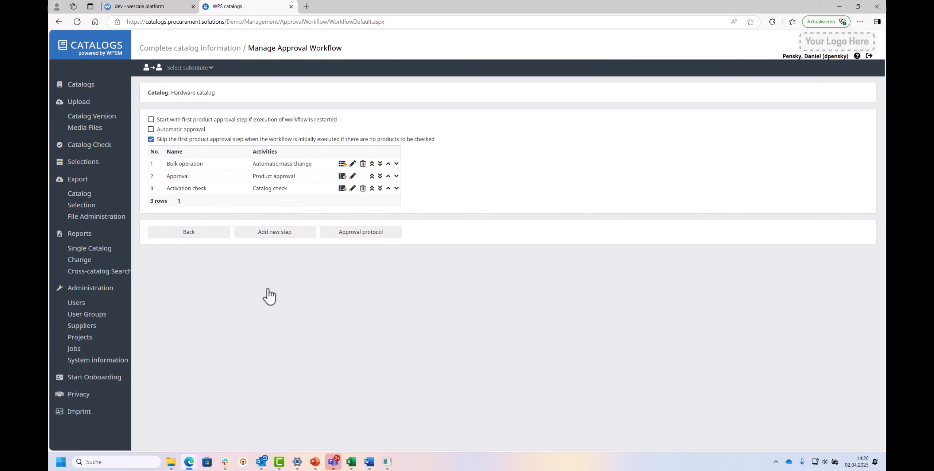
Return to the catalog form and complete the catalog information.
click(198, 234)
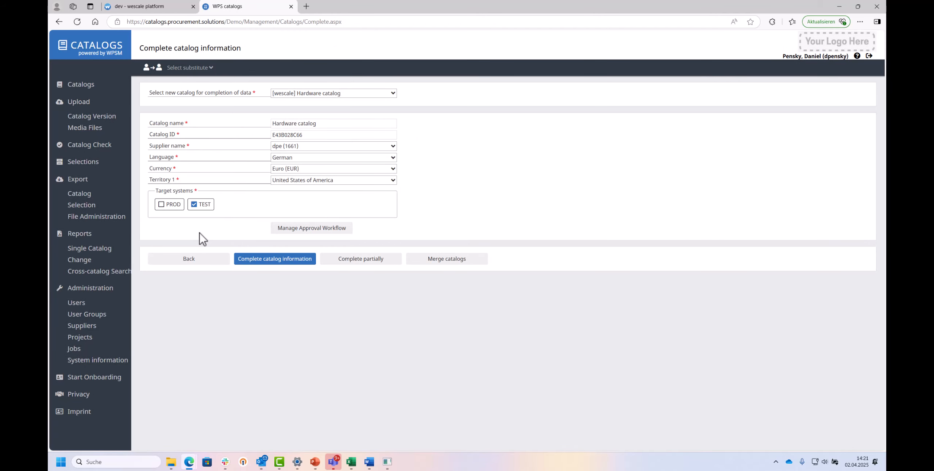
click(271, 264)
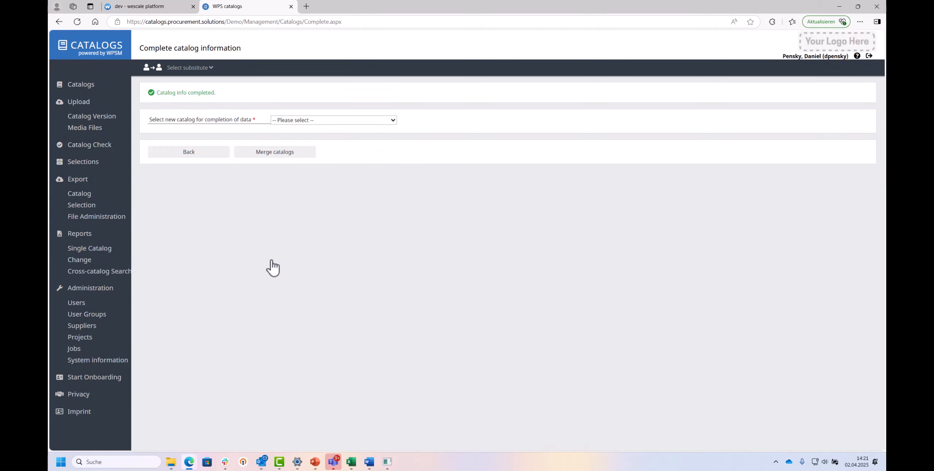
Open the catalog list, enable list refinement, and set the catalog source filter to Only wescale - catalogs.
click(78, 85)
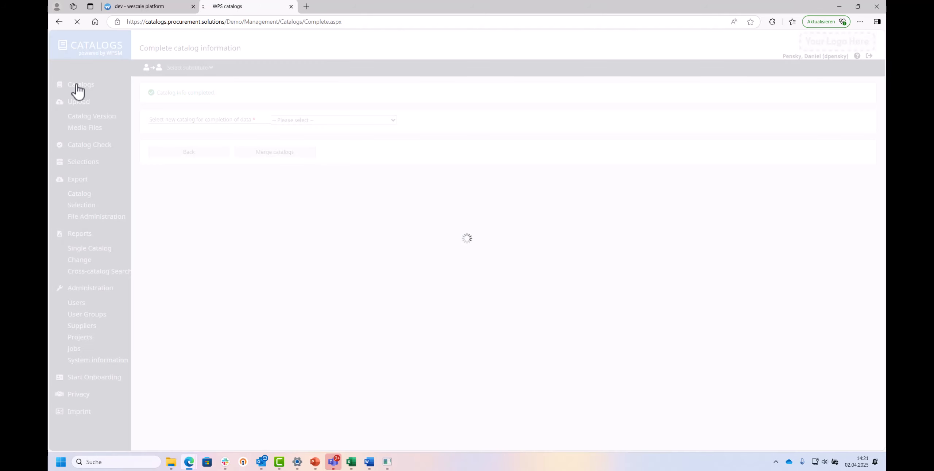
click(152, 93)
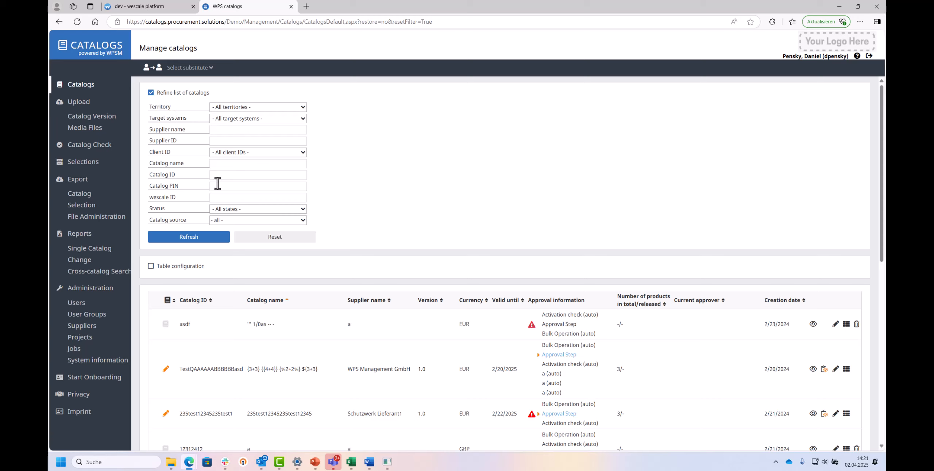
click(303, 221)
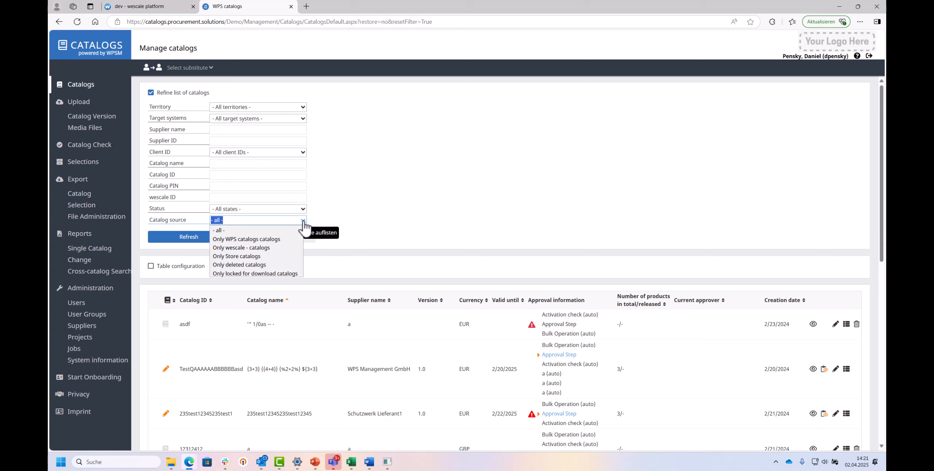
click(262, 249)
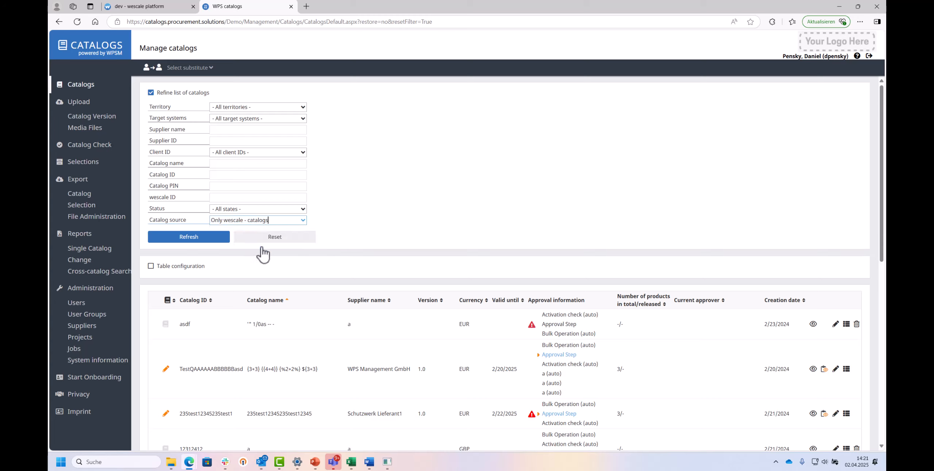
Refresh the filtered catalog list and scroll through it to find the new hosted catalog.
click(189, 241)
scroll(230, 295, down, 4)
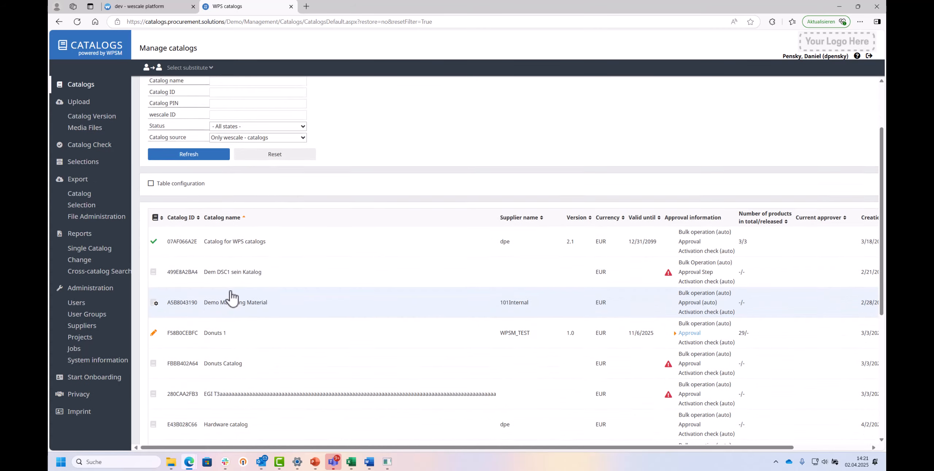
scroll(230, 291, down, 1)
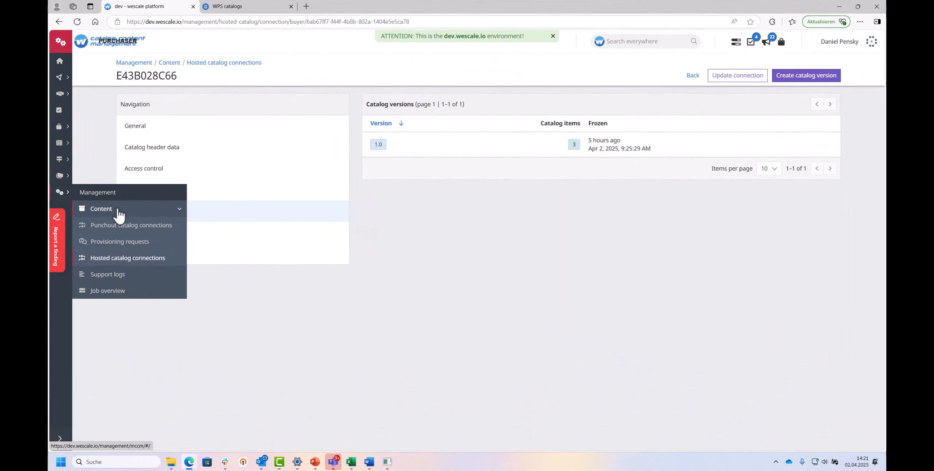
In the wescale platform, open hosted catalog connection E43B028C66 and its Create new hosted catalog version job.
click(118, 213)
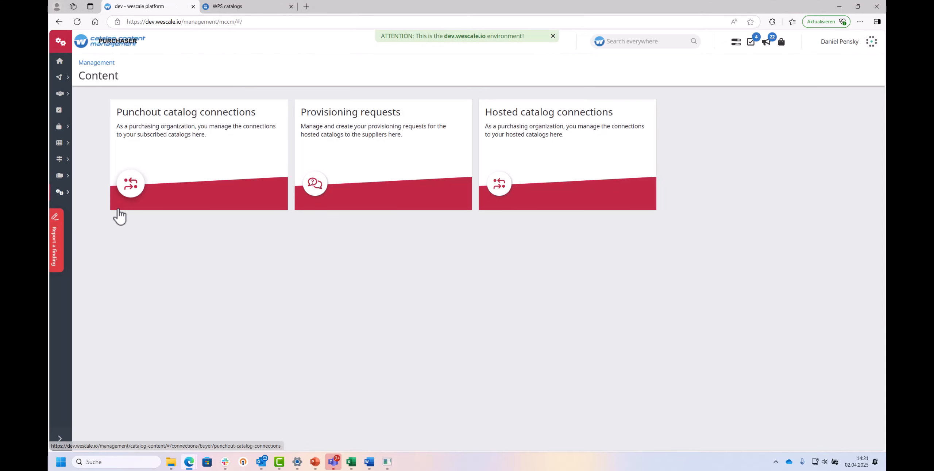
click(555, 137)
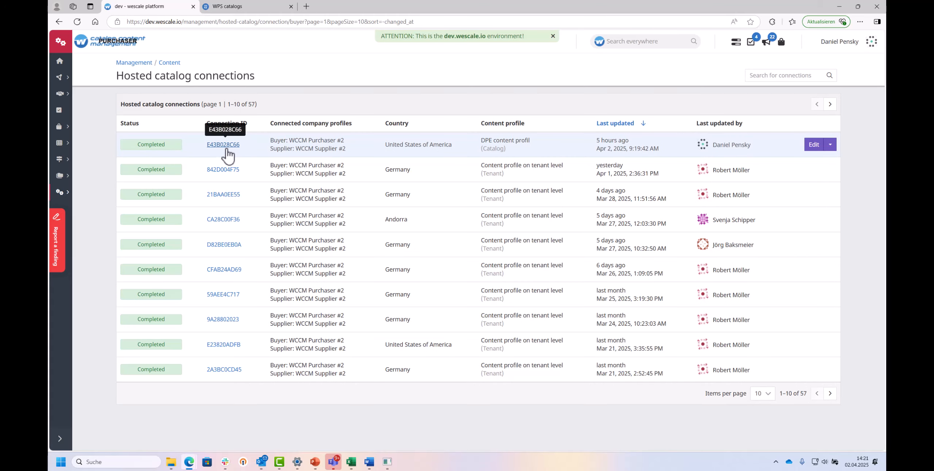
click(224, 144)
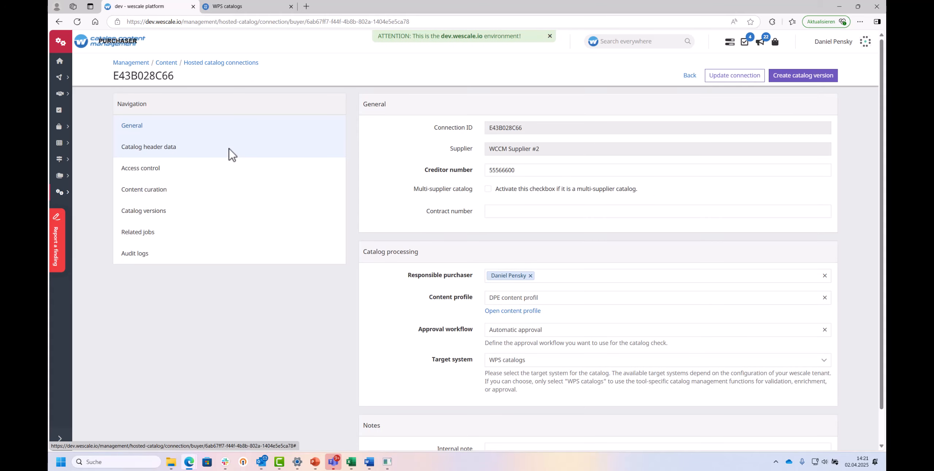
click(155, 231)
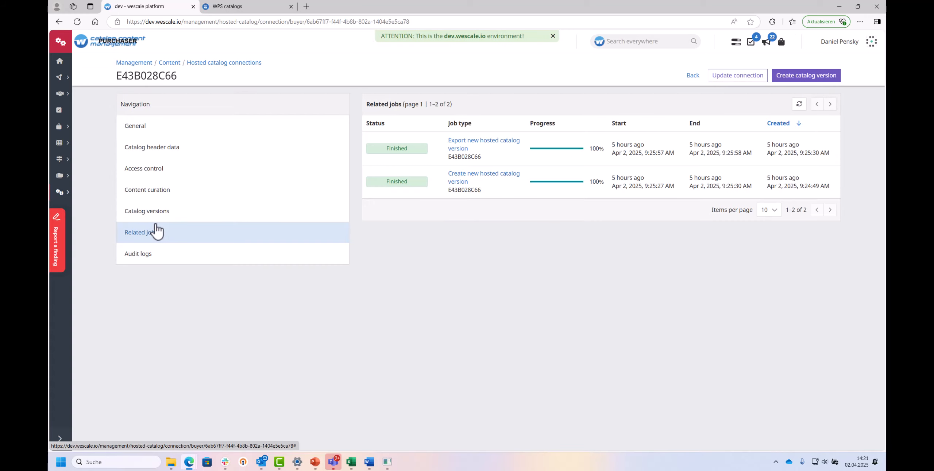
click(485, 174)
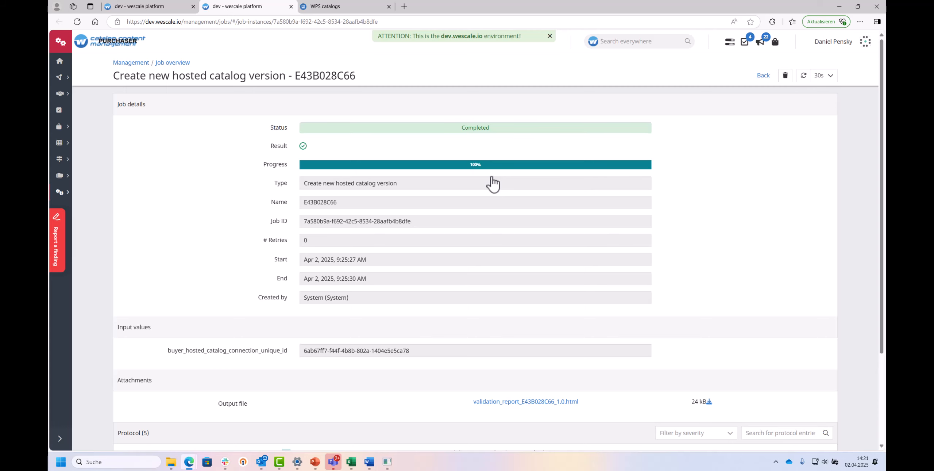
Open the job's validation report and review the listed validation errors.
scroll(492, 184, down, 3)
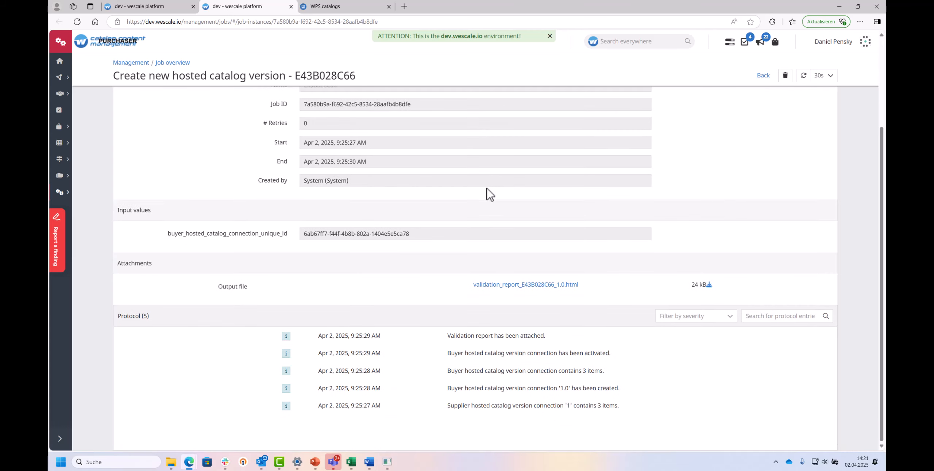
click(518, 285)
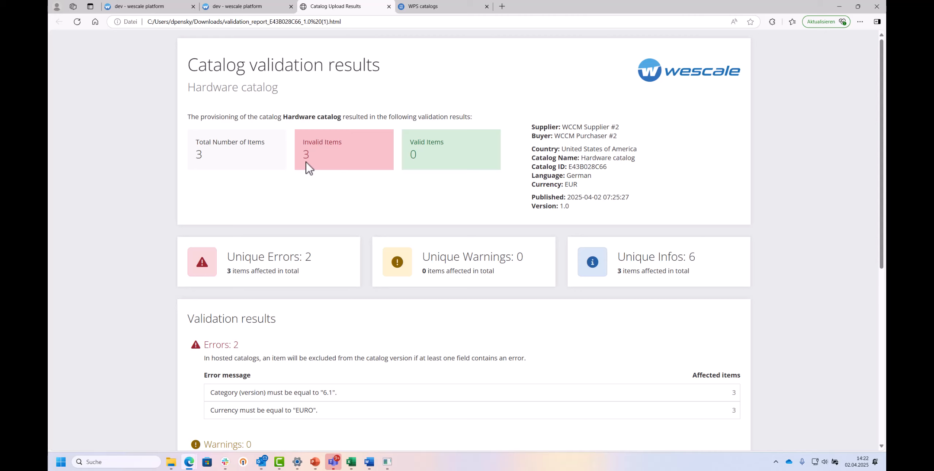
scroll(323, 182, down, 2)
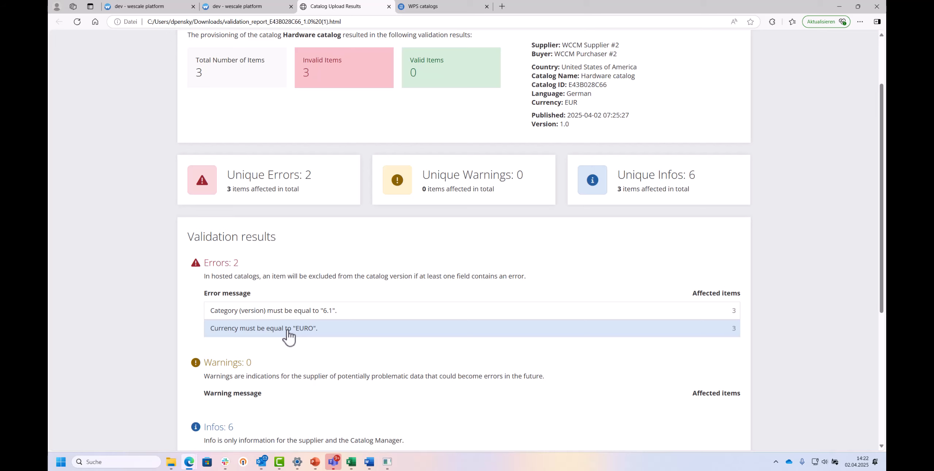
In the DPE content profil requirements, change the Currency field's catalog-level value to EUR and apply the requirements.
key(ctrl+shift+Tab)
mouse_move(60, 177)
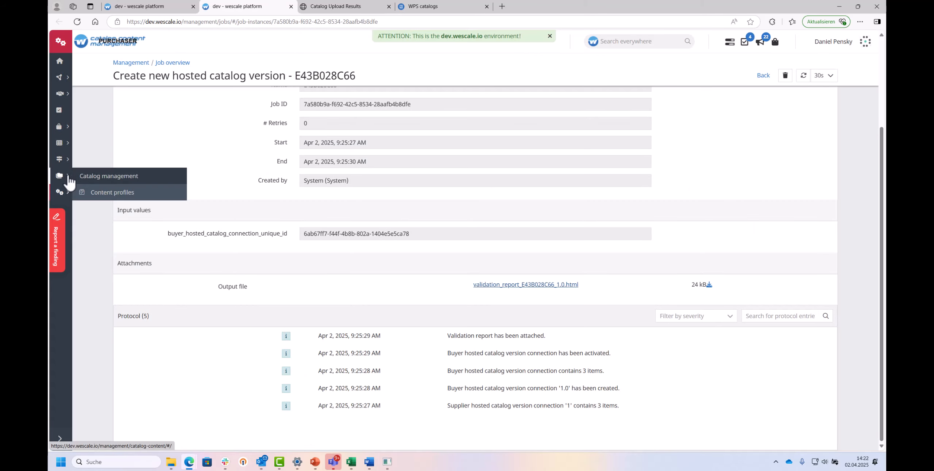
click(99, 200)
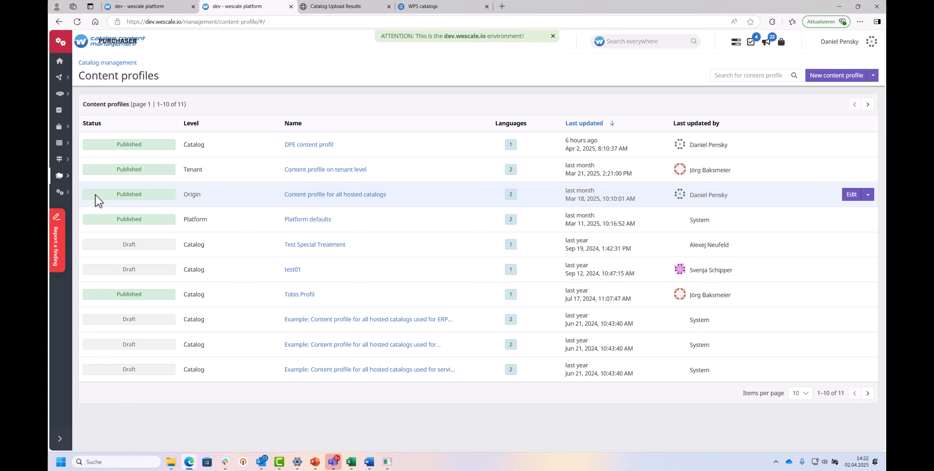
click(303, 146)
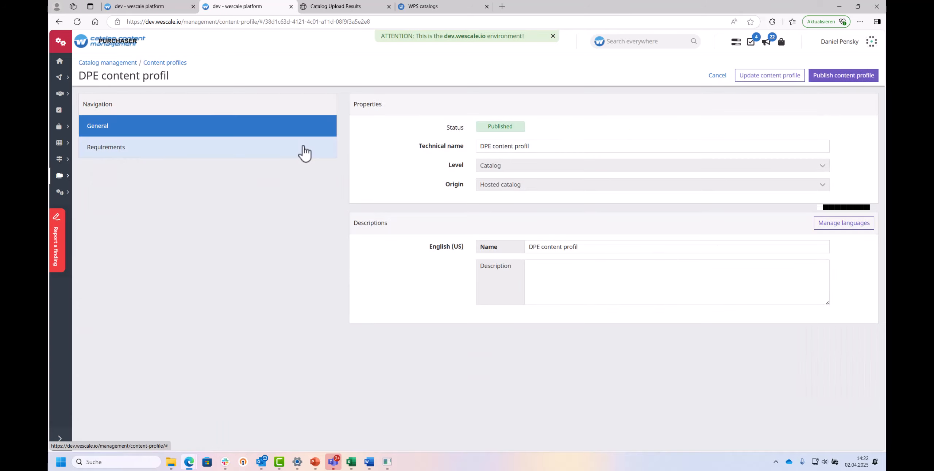
click(304, 147)
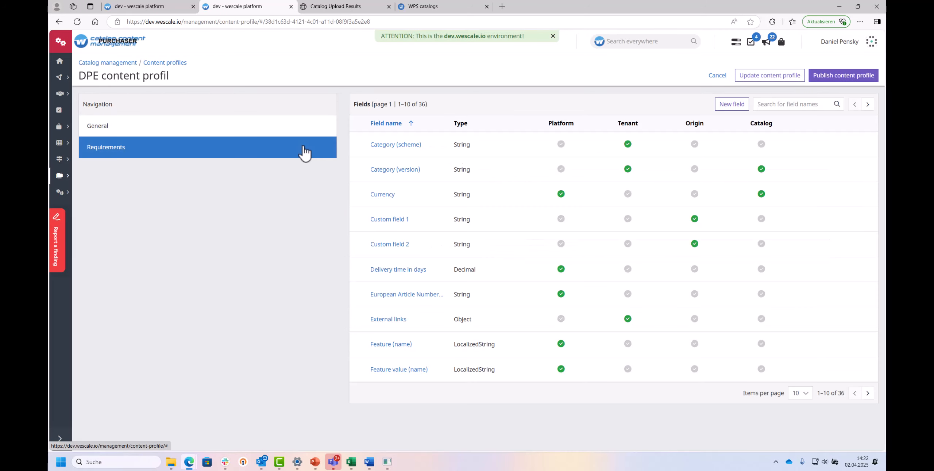
click(387, 197)
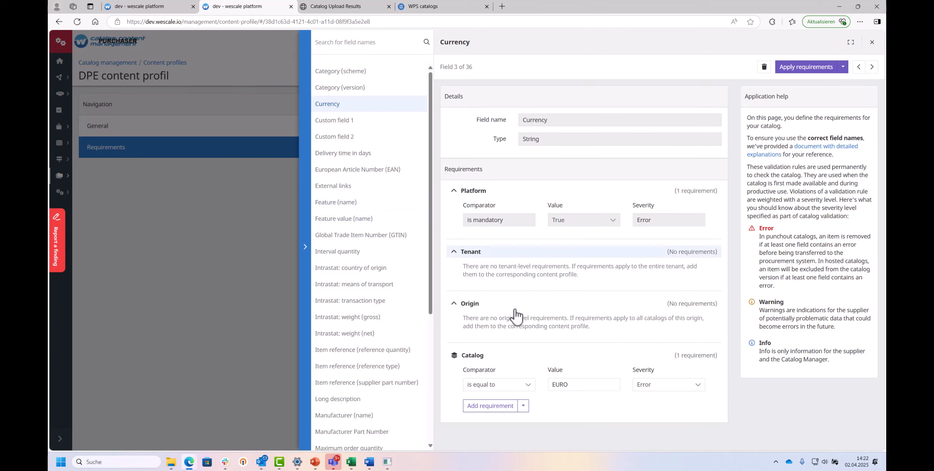
click(586, 385)
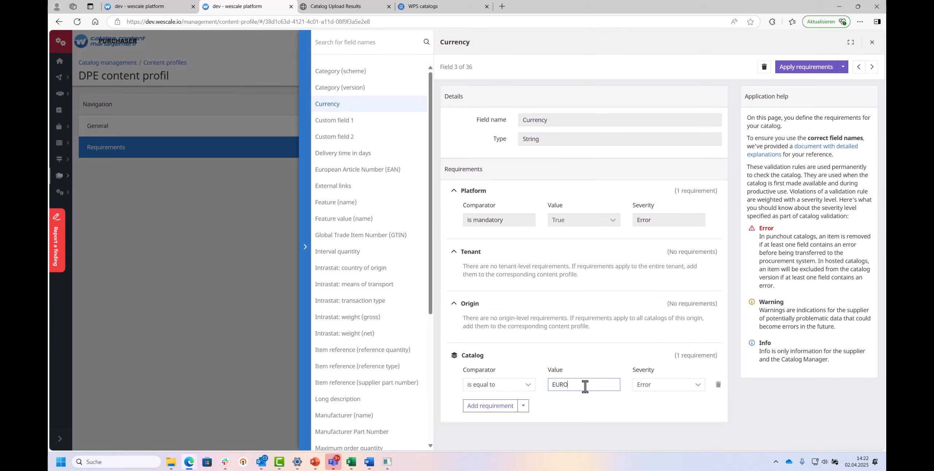
key(BackSpace)
click(811, 69)
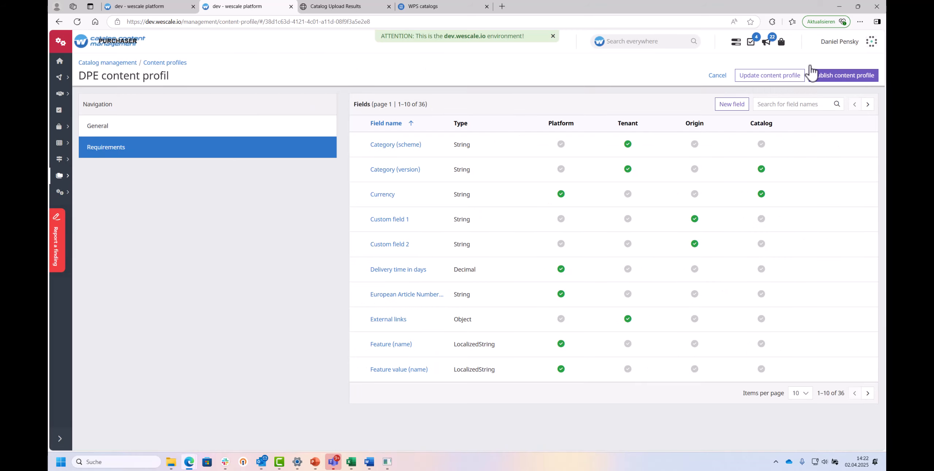
Publish the DPE content profil.
click(824, 77)
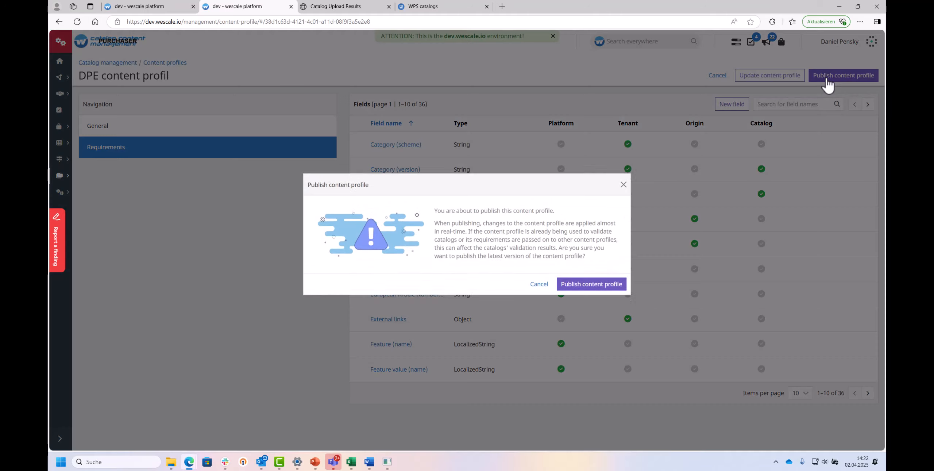